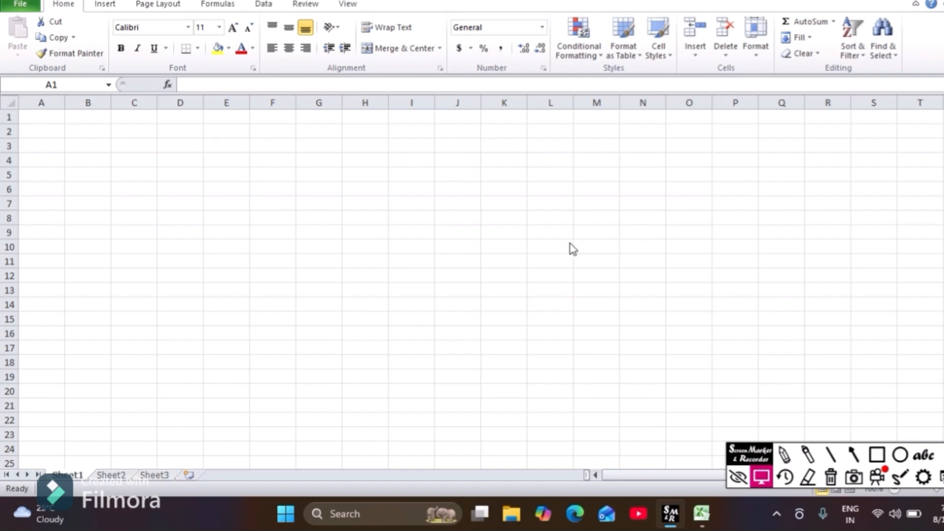
# - Enter the headers NAME, class and marks in cells A1, B1 and C1
pyautogui.click(37, 116)
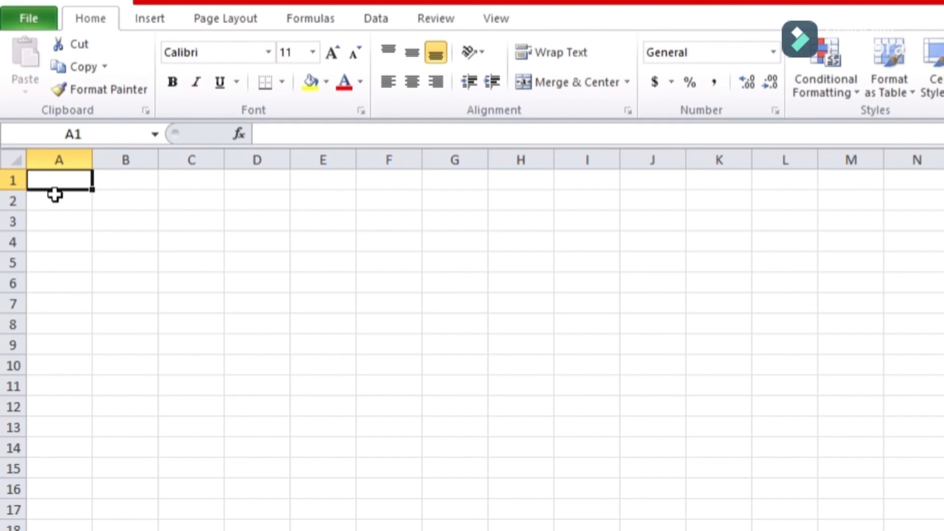
pyautogui.write('VIS')
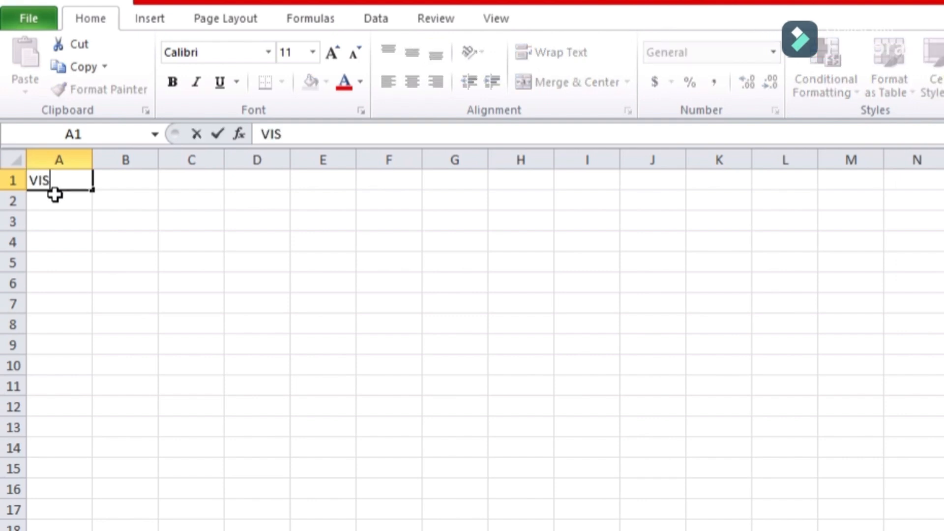
pyautogui.write('HL')
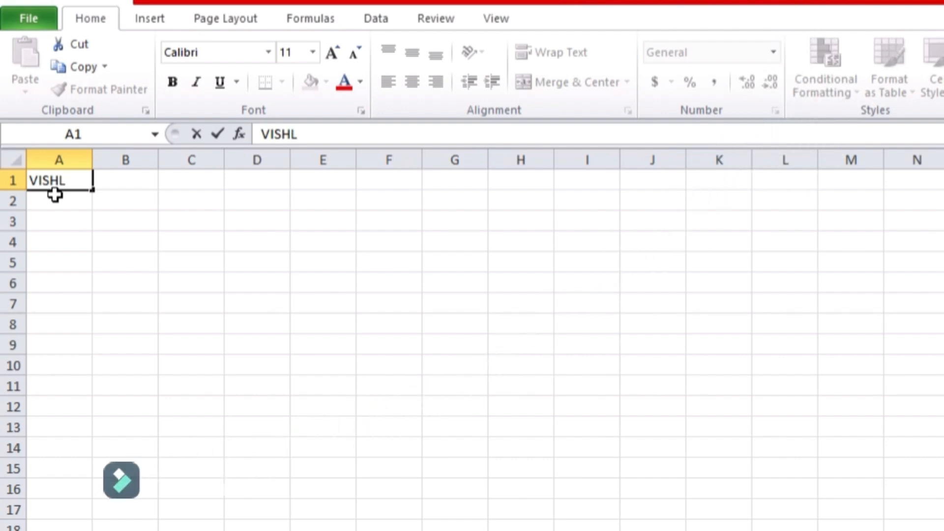
pyautogui.press('BackSpace')
pyautogui.press('BackSpace')
pyautogui.press('BackSpace')
pyautogui.press('BackSpace')
pyautogui.press('BackSpace')
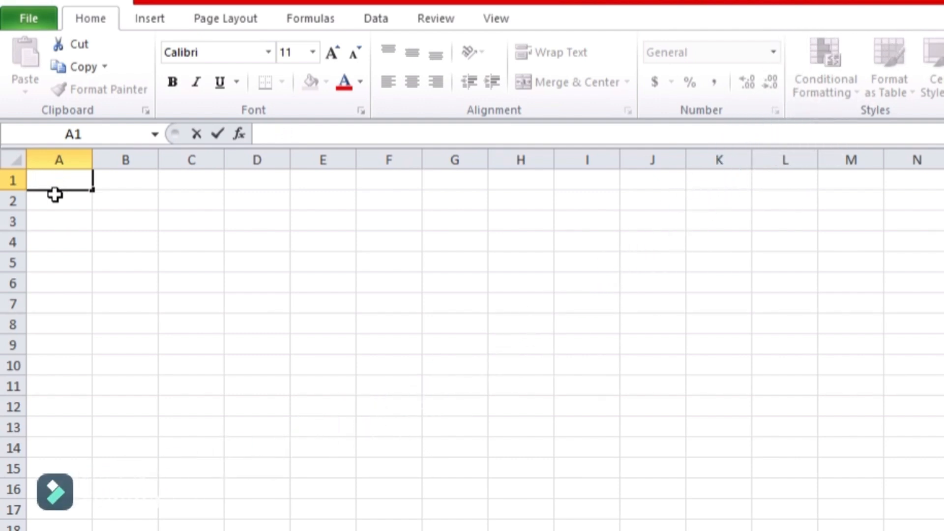
pyautogui.write('NAME')
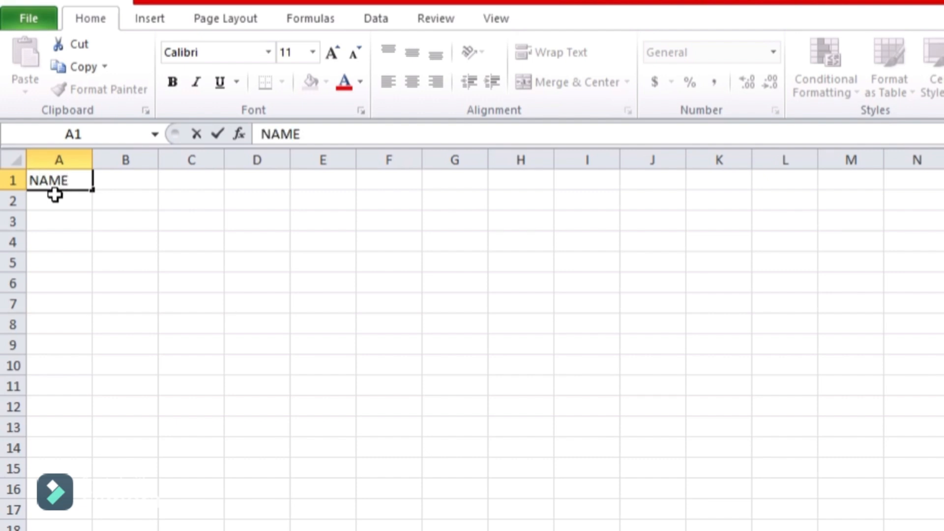
pyautogui.click(128, 184)
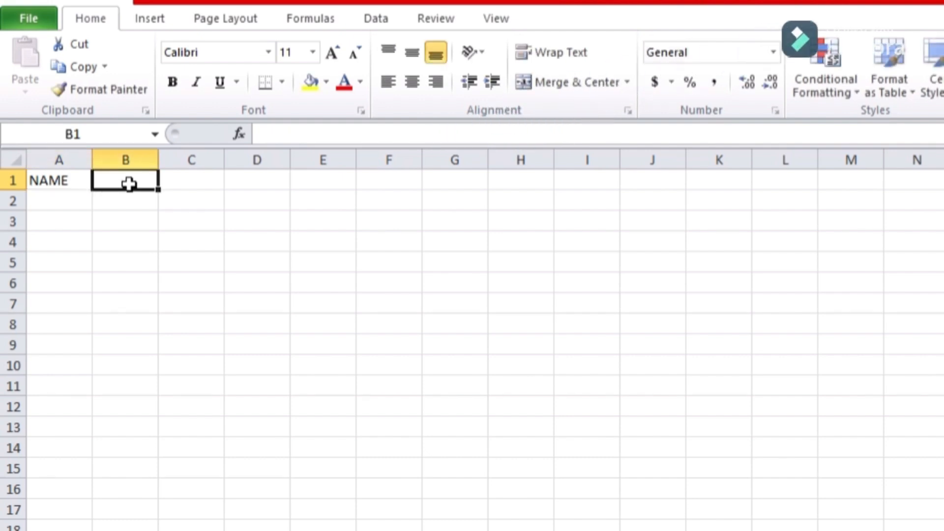
pyautogui.write('class')
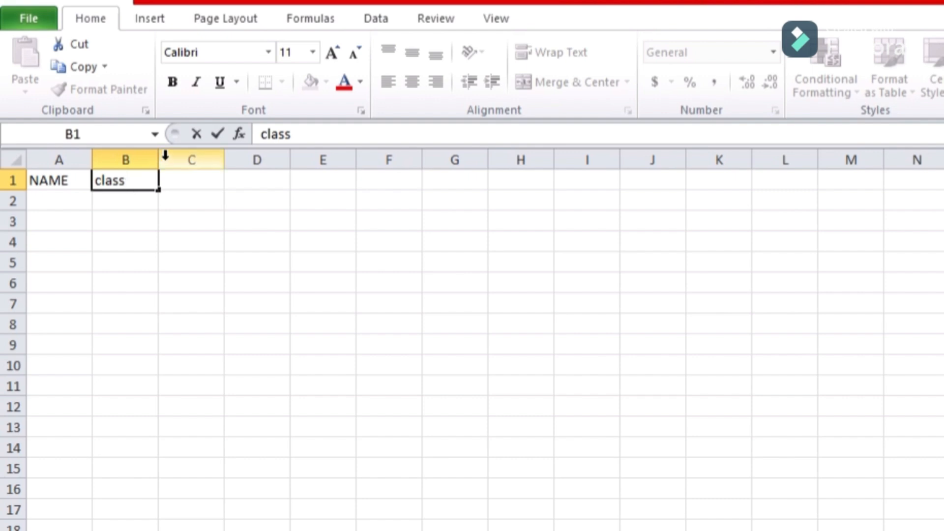
pyautogui.click(185, 182)
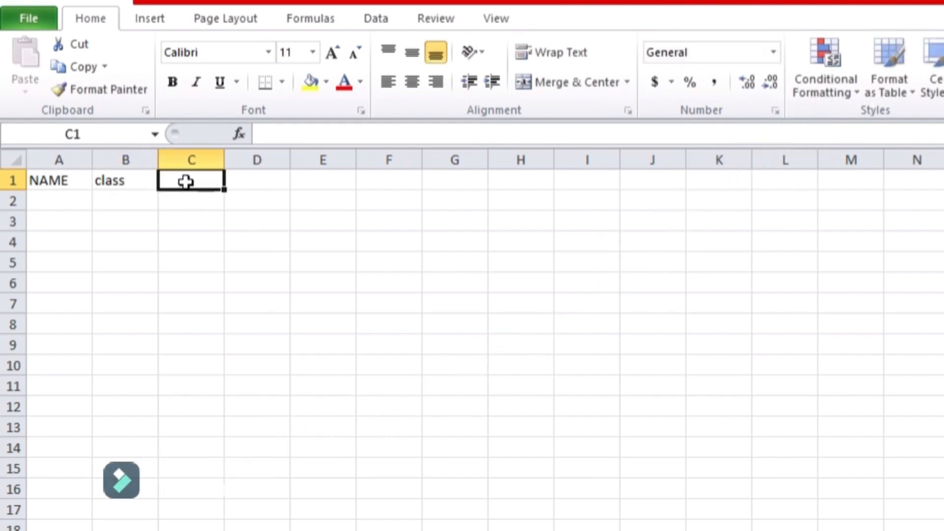
pyautogui.write('marks')
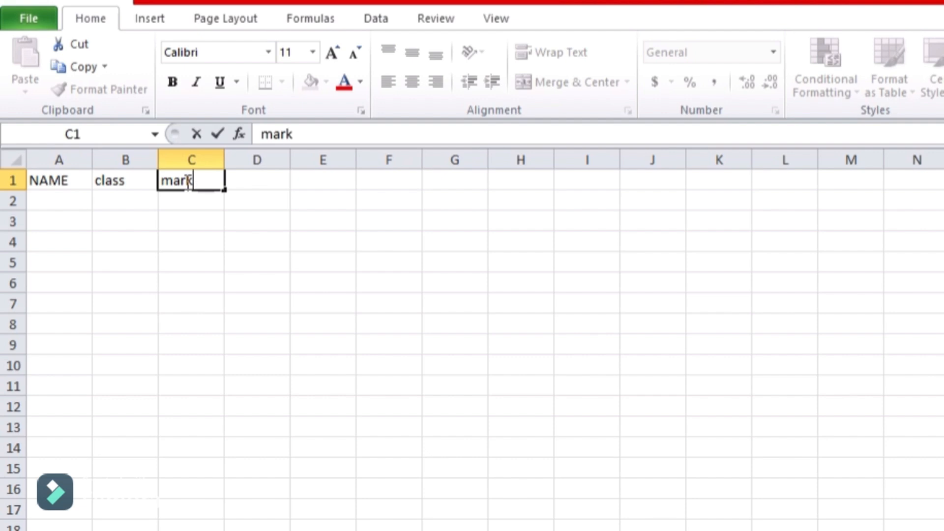
# - Enter the first student row: a student's name, class 10 th, marks 90
pyautogui.click(69, 203)
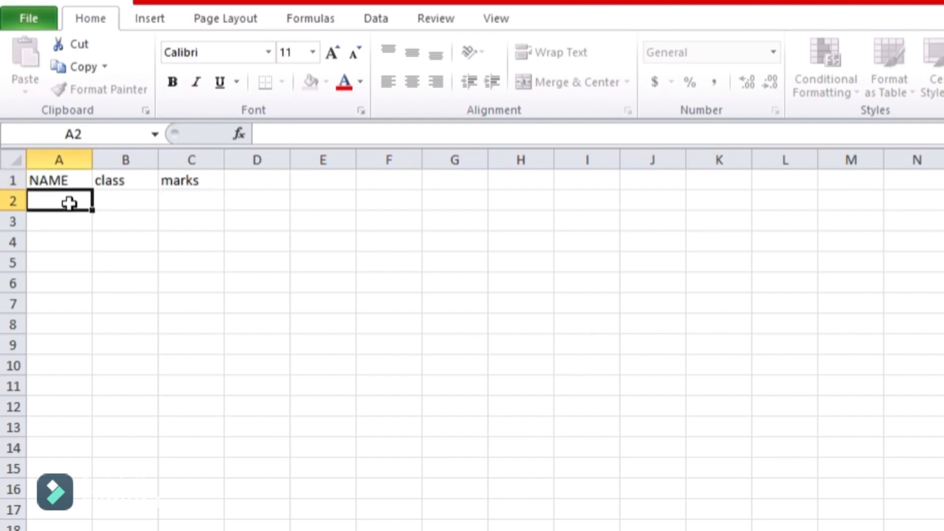
pyautogui.write('sumit')
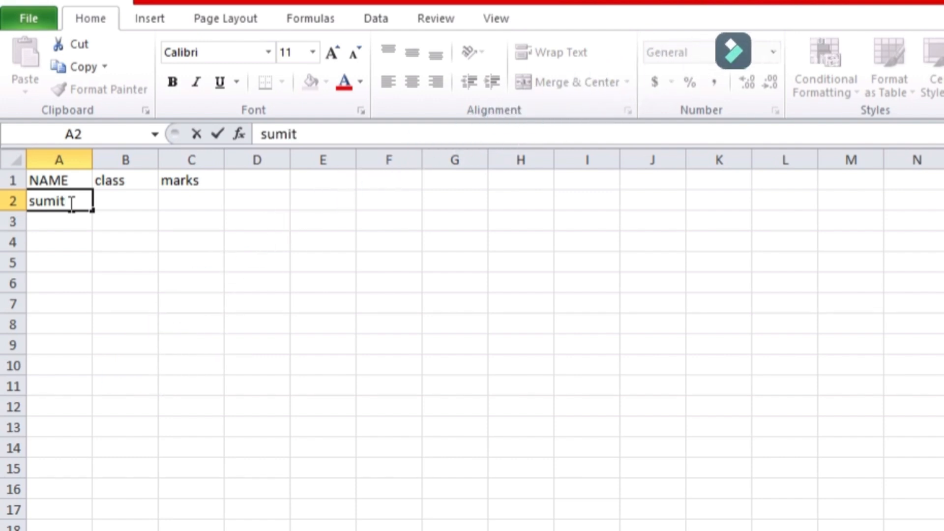
pyautogui.click(124, 200)
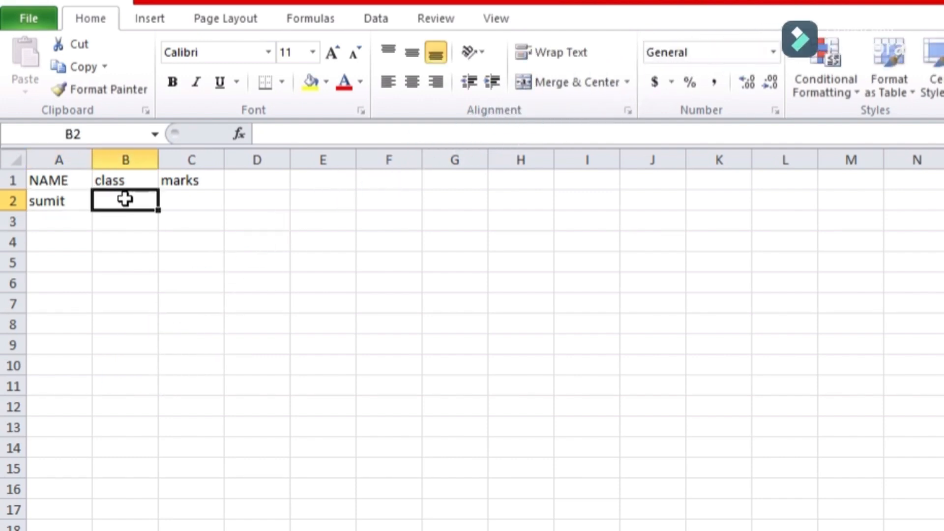
pyautogui.write('10')
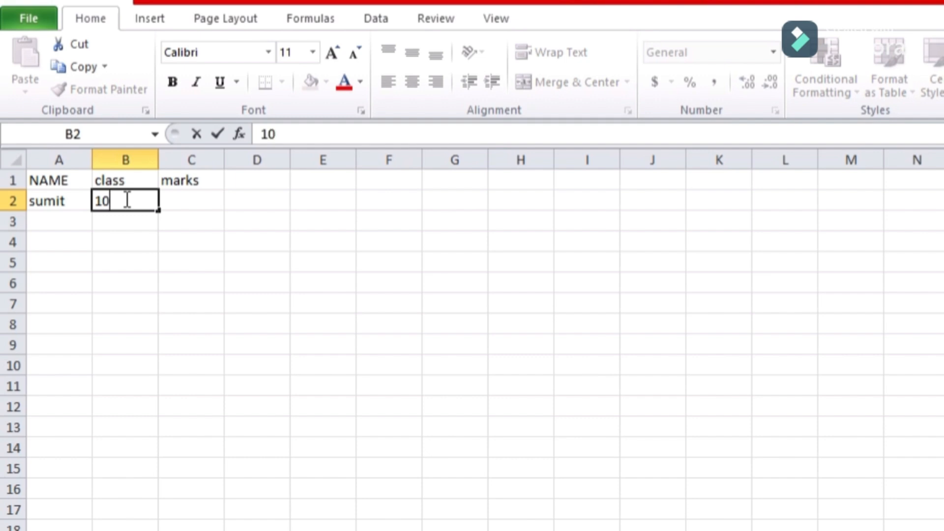
pyautogui.write(' th')
pyautogui.click(192, 200)
pyautogui.write('90')
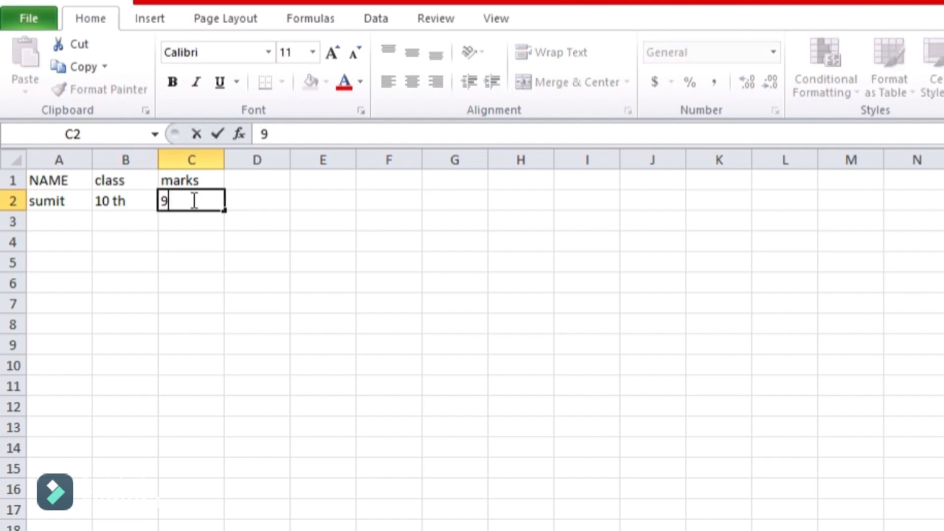
# - Enter a second student with class 10 th and marks 67, then start a third name in A4
pyautogui.click(48, 221)
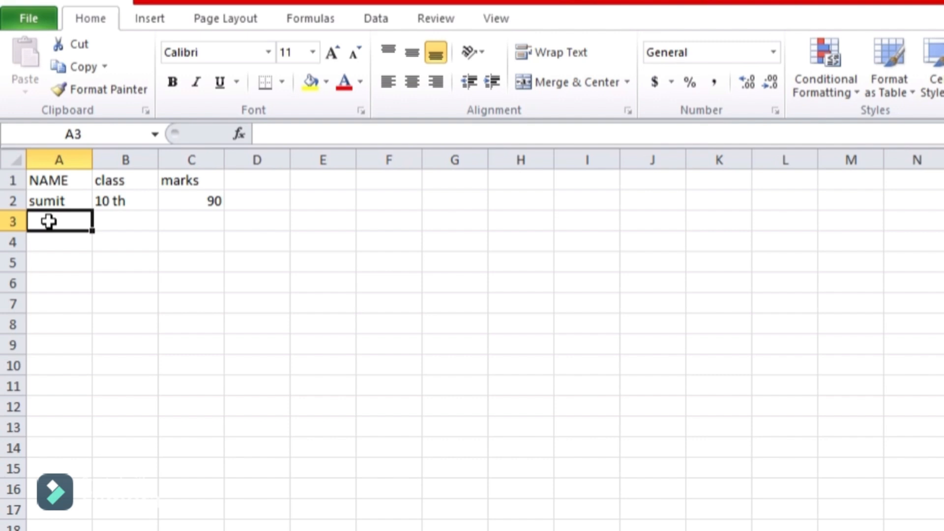
pyautogui.write('sun')
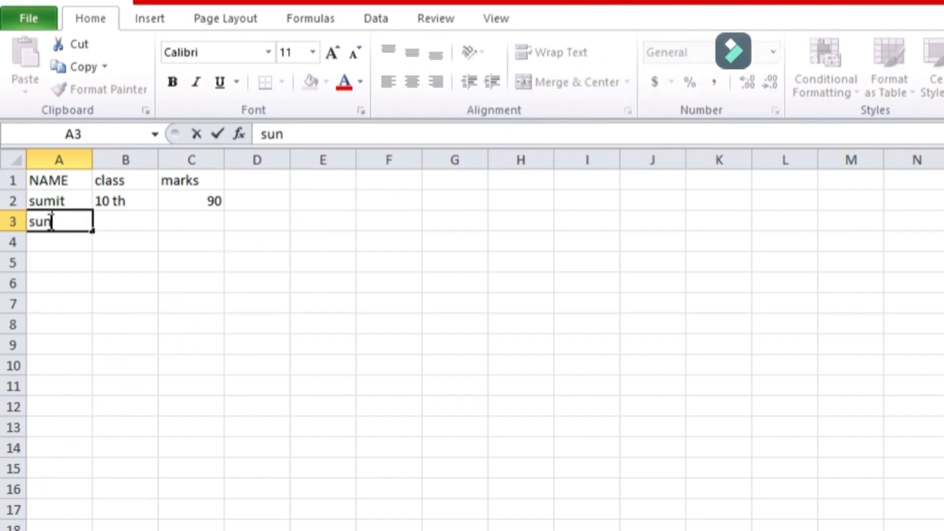
pyautogui.write('ita')
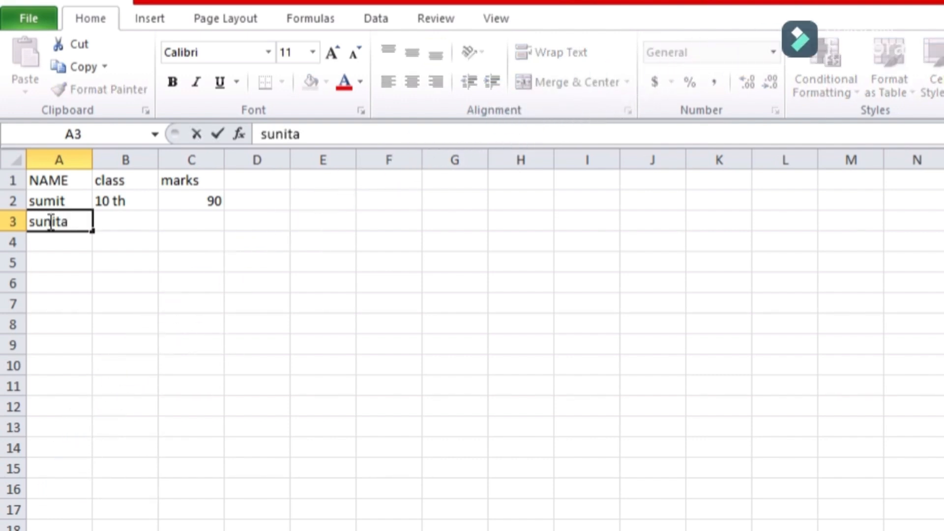
pyautogui.click(140, 219)
pyautogui.write('1')
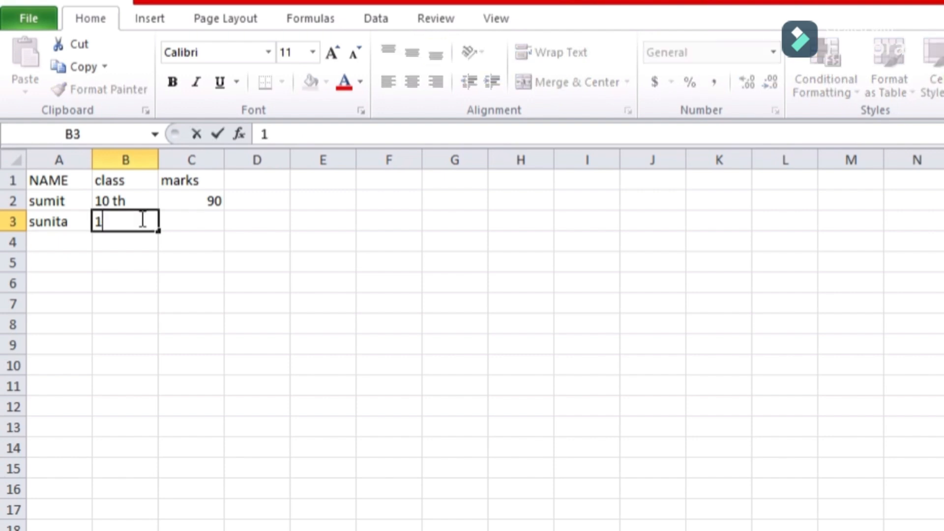
pyautogui.write('0 th')
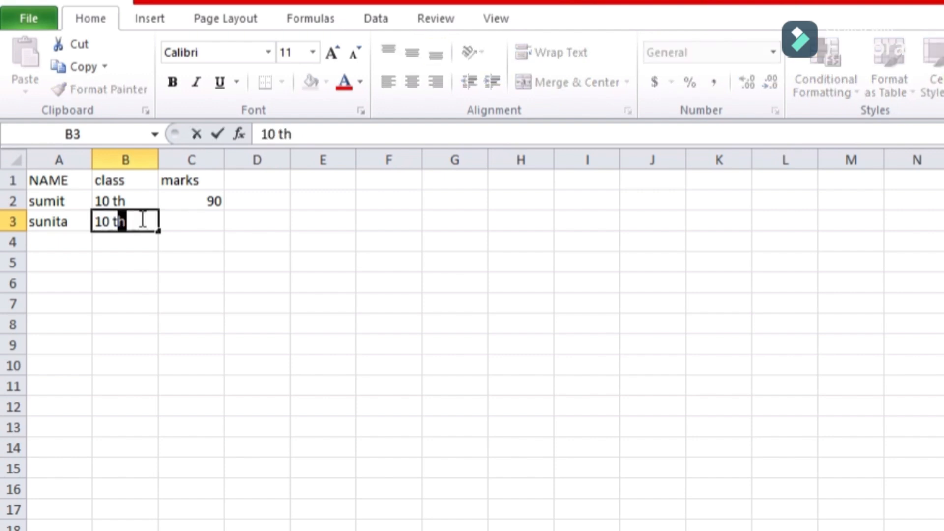
pyautogui.click(188, 226)
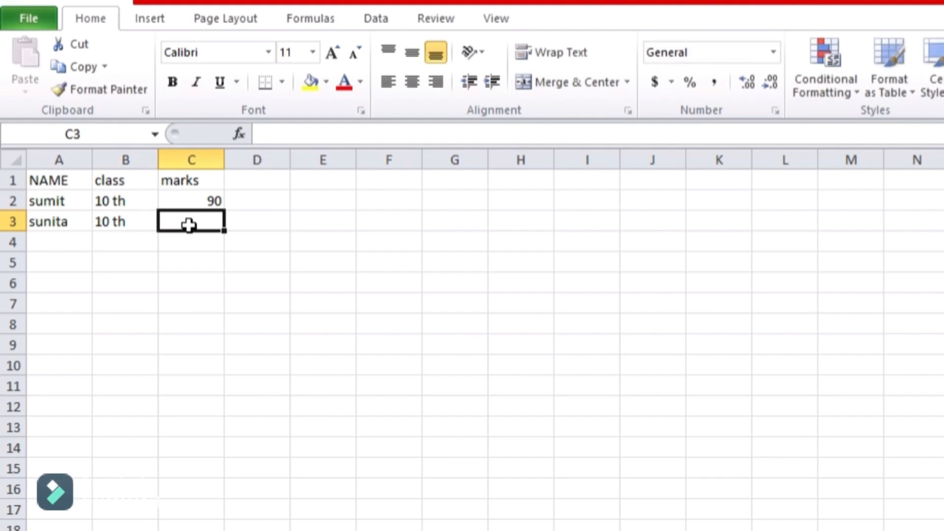
pyautogui.write('67')
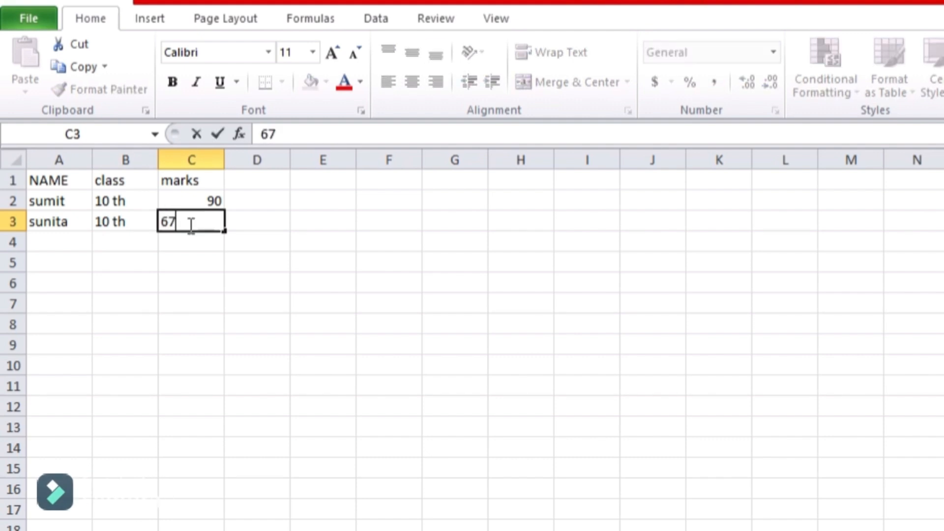
pyautogui.click(47, 243)
pyautogui.write('arun')
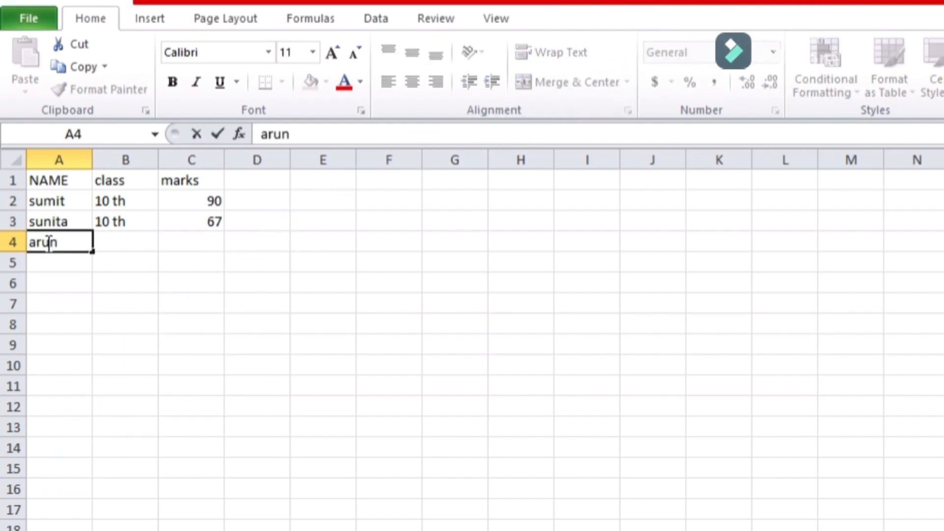
# - Fill in class 10 th in B4 and marks 87 in C4
pyautogui.click(127, 242)
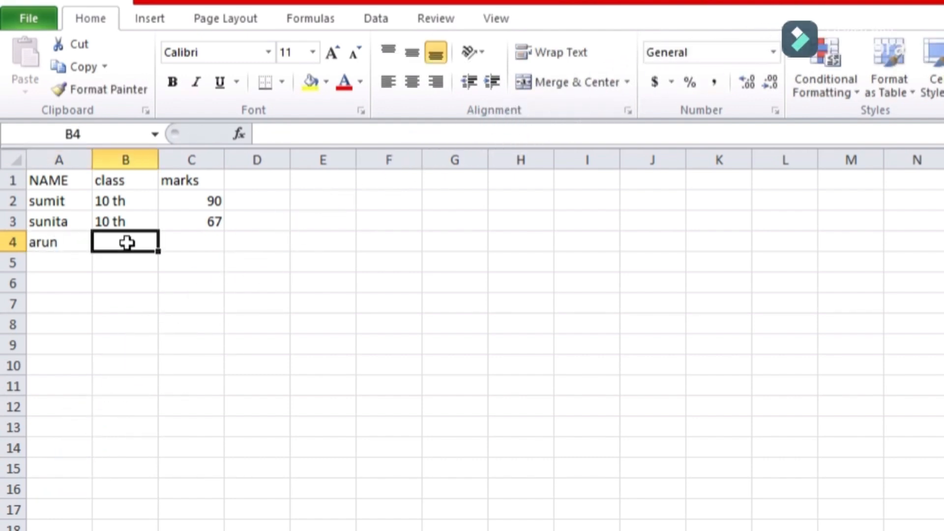
pyautogui.write('10 th')
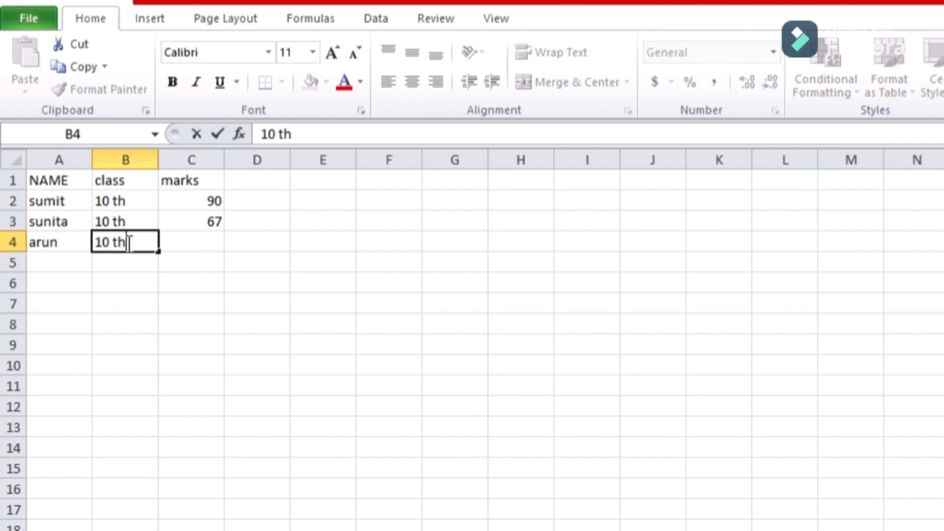
pyautogui.click(203, 248)
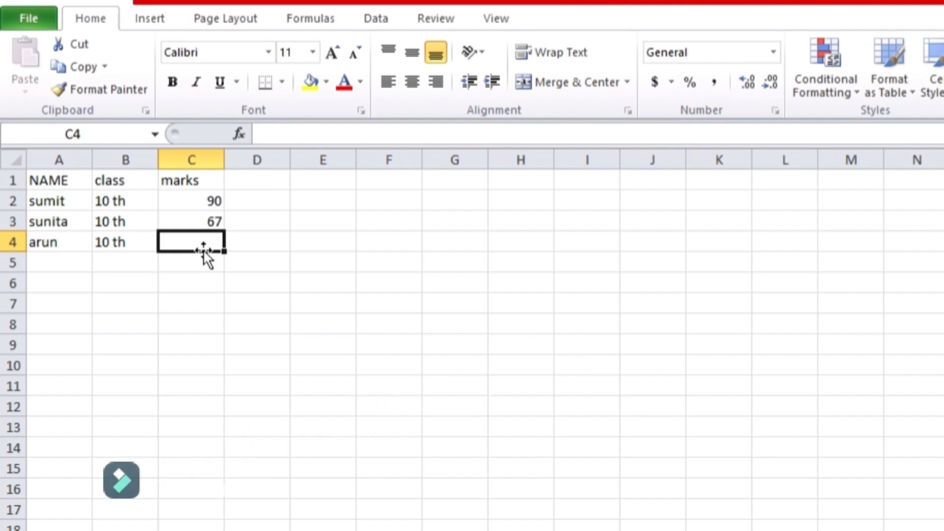
pyautogui.write('87')
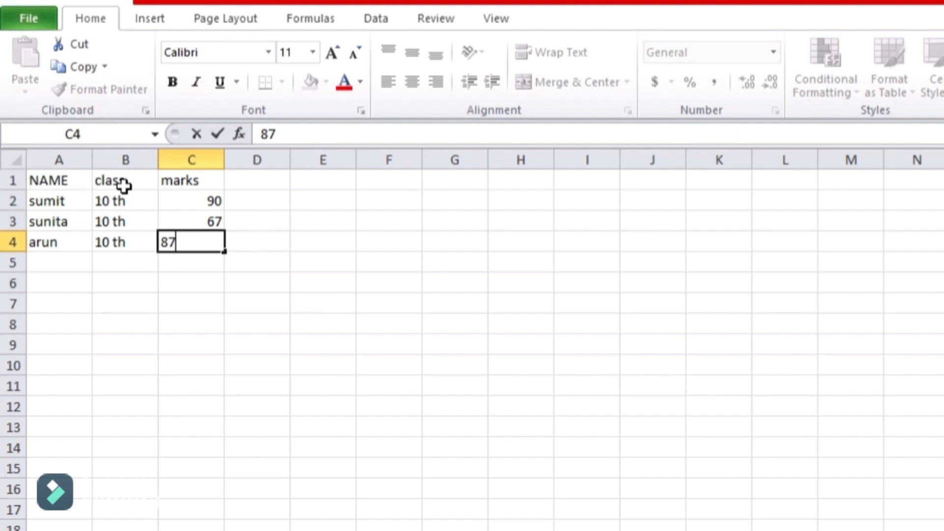
# - Fill header cells A1:C1 with Yellow from the Fill Color palette
pyautogui.click(35, 182)
pyautogui.moveTo(35, 182); pyautogui.dragTo(185, 185)
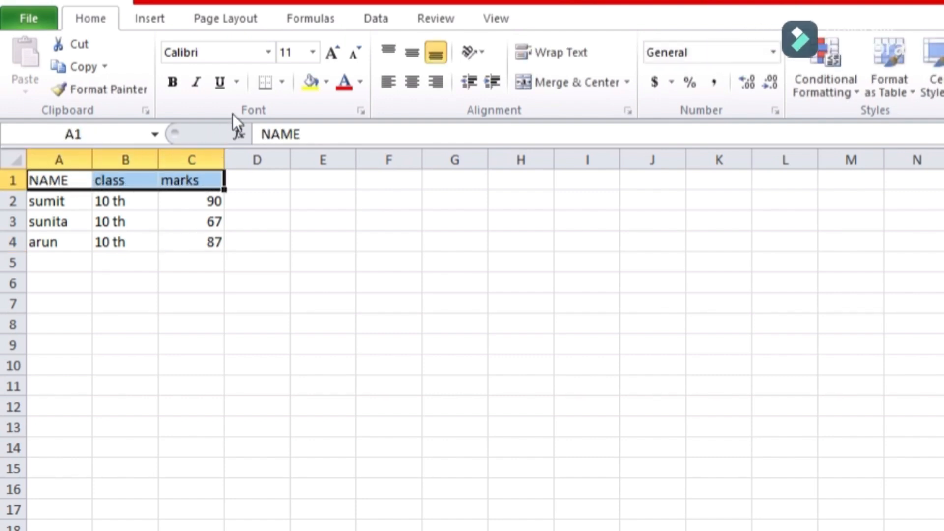
pyautogui.click(320, 85)
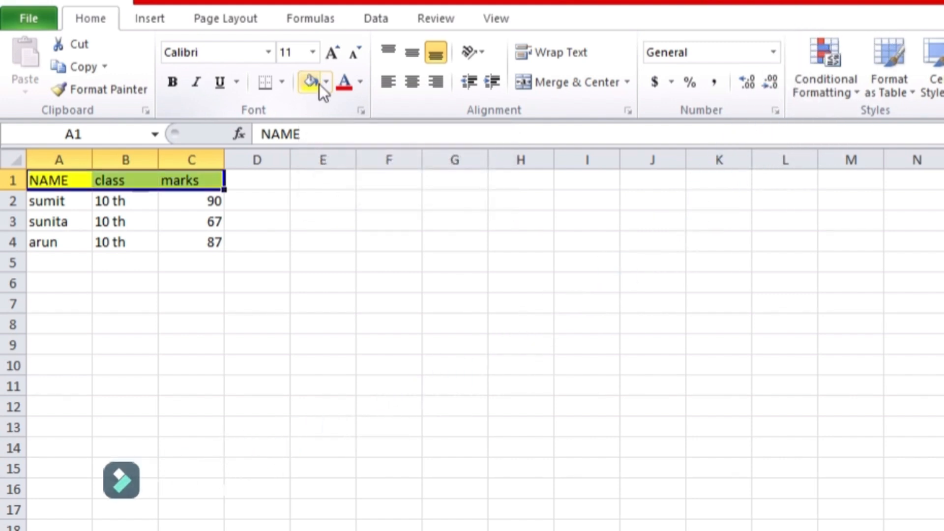
pyautogui.click(328, 84)
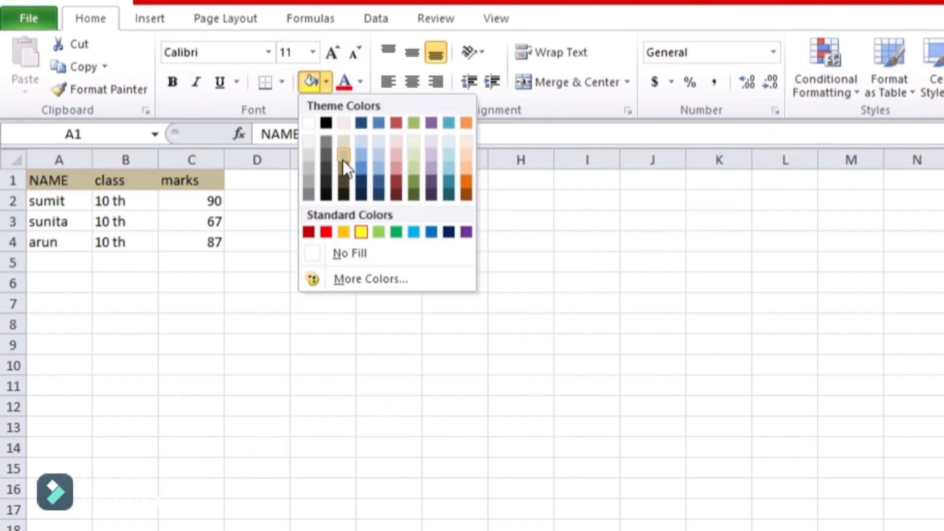
pyautogui.click(362, 227)
pyautogui.click(269, 246)
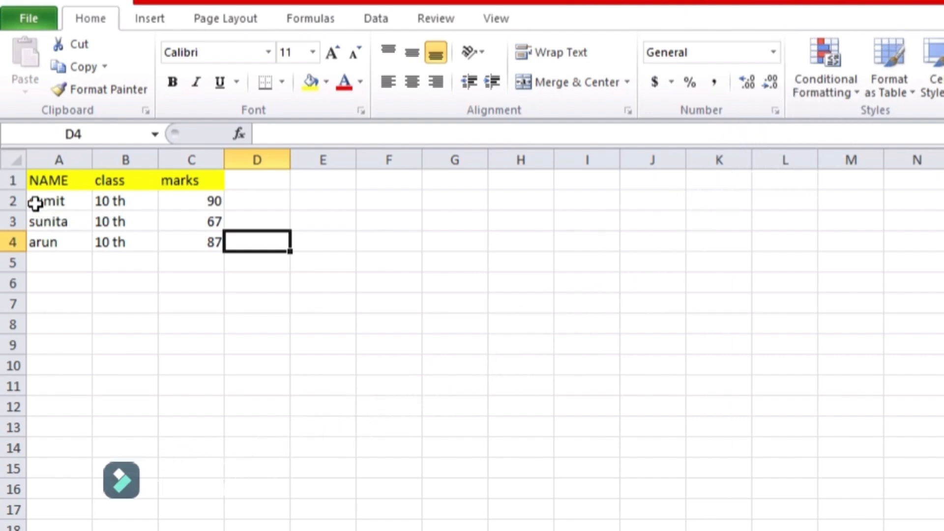
# - Fill data cells A2:C4 with Blue, Accent 1, then select the whole table A1:C4
pyautogui.moveTo(34, 203); pyautogui.dragTo(200, 239)
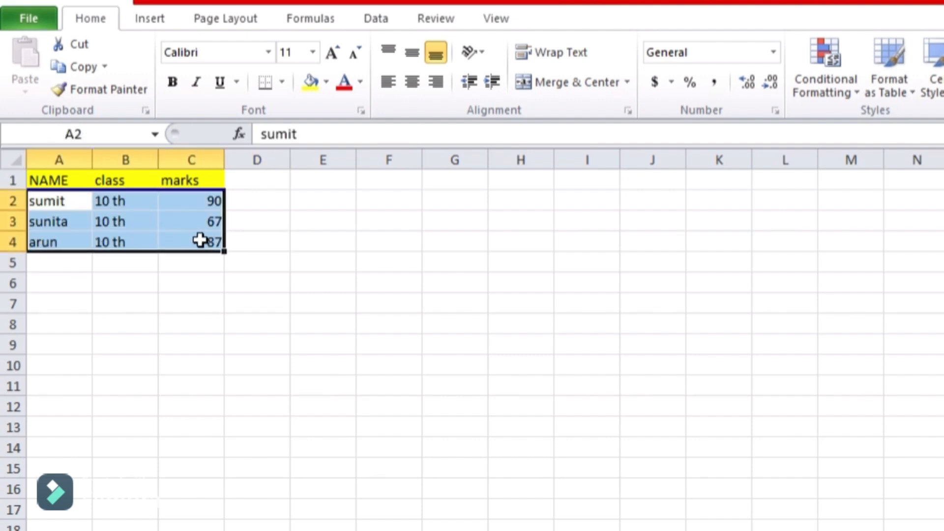
pyautogui.click(326, 81)
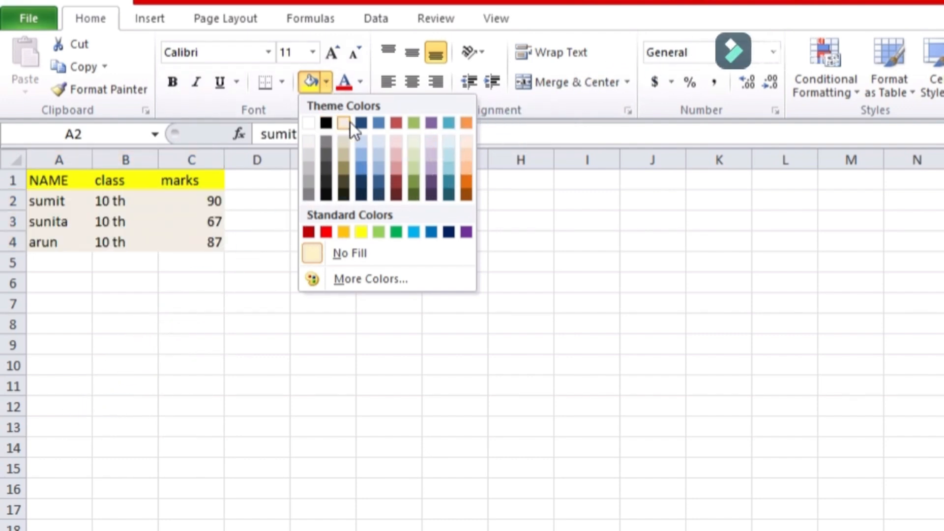
pyautogui.click(378, 122)
pyautogui.click(308, 261)
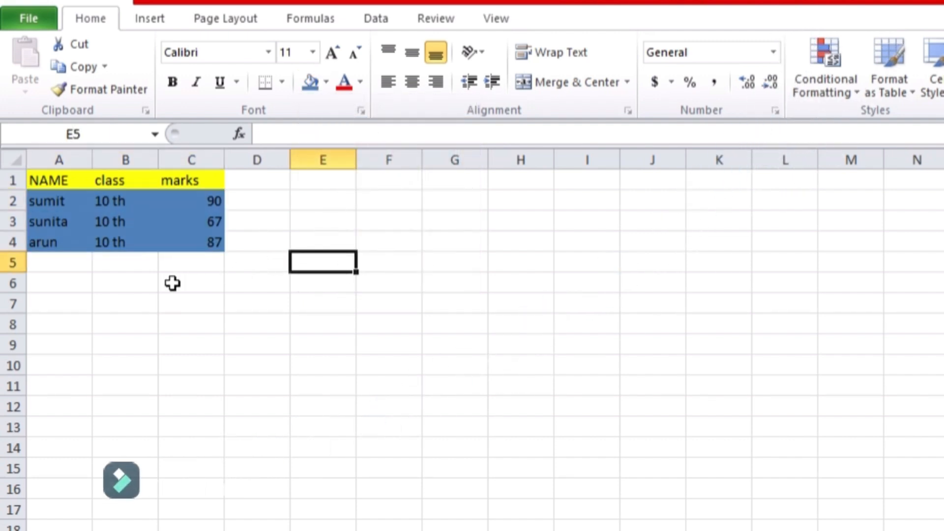
pyautogui.click(29, 181)
pyautogui.moveTo(29, 181); pyautogui.dragTo(180, 237)
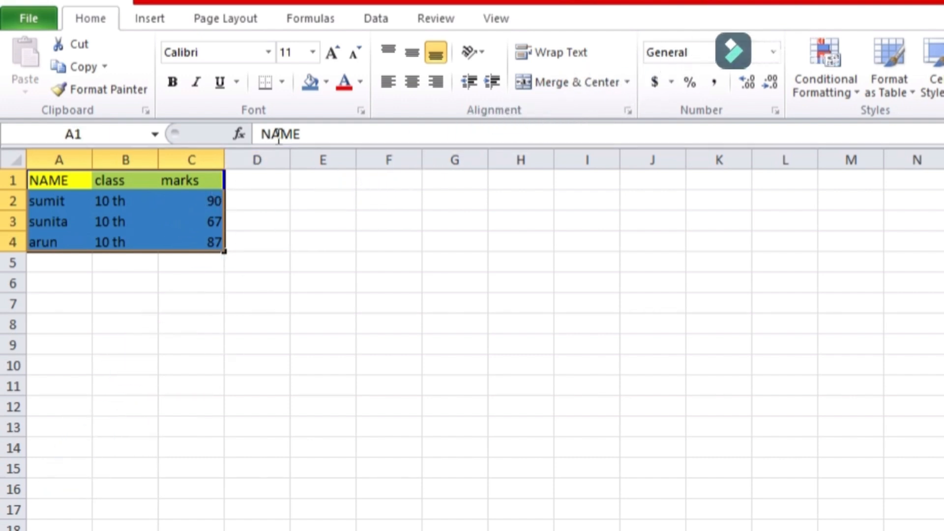
# - Apply All Borders to the selected table A1:C4
pyautogui.click(282, 83)
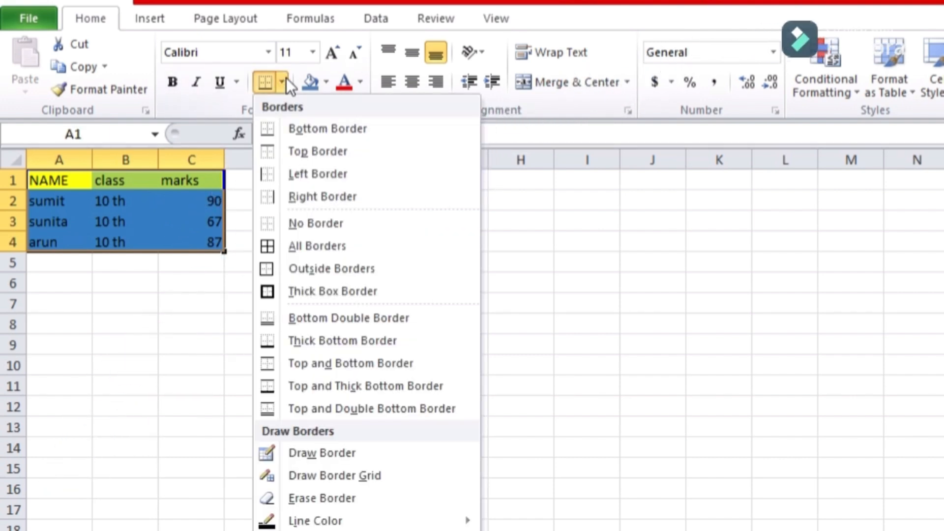
pyautogui.click(312, 247)
pyautogui.click(259, 310)
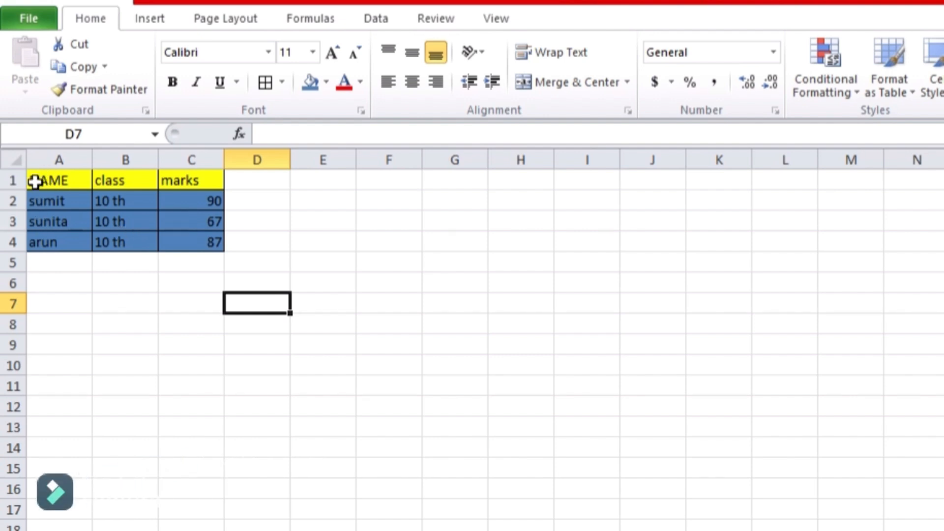
# - Change the font of header cells A1:C1 to Arial Black
pyautogui.moveTo(33, 182); pyautogui.dragTo(164, 186)
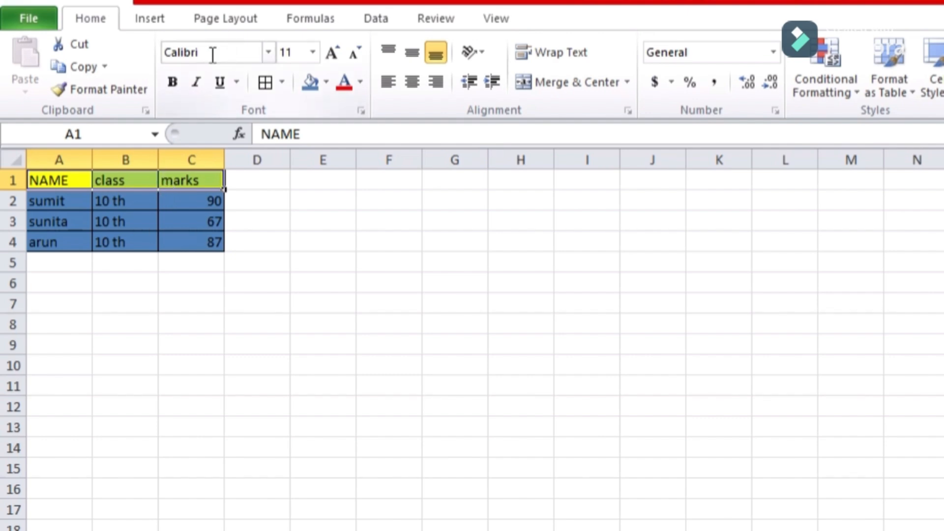
pyautogui.click(269, 53)
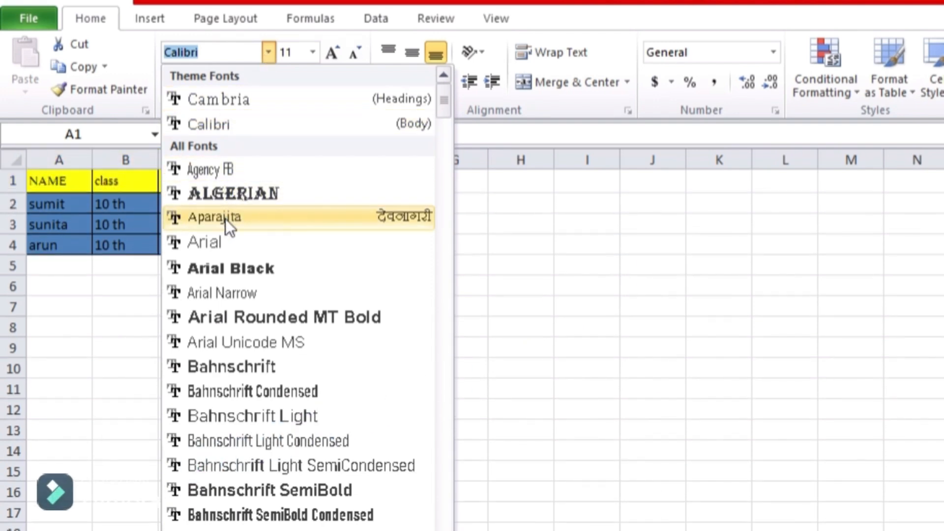
pyautogui.scroll(-2, 226, 254)
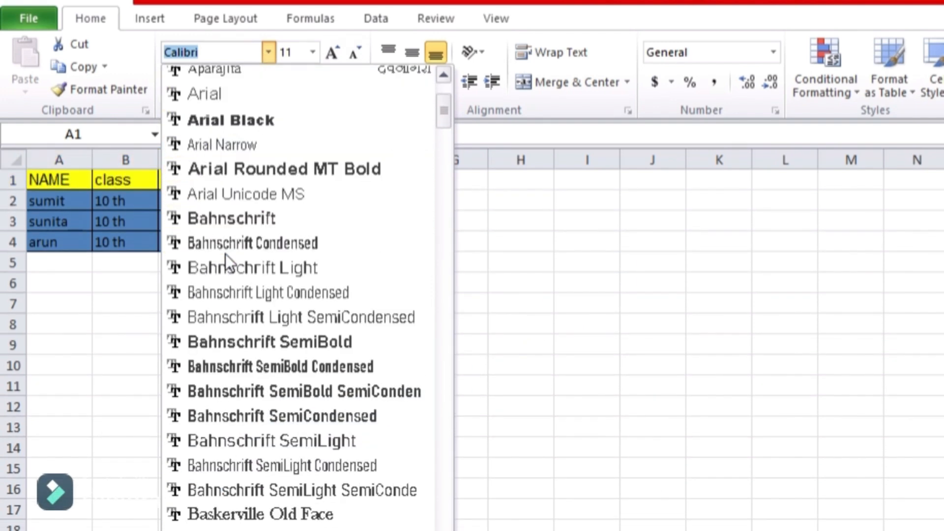
pyautogui.scroll(2, 225, 253)
pyautogui.scroll(-1, 225, 254)
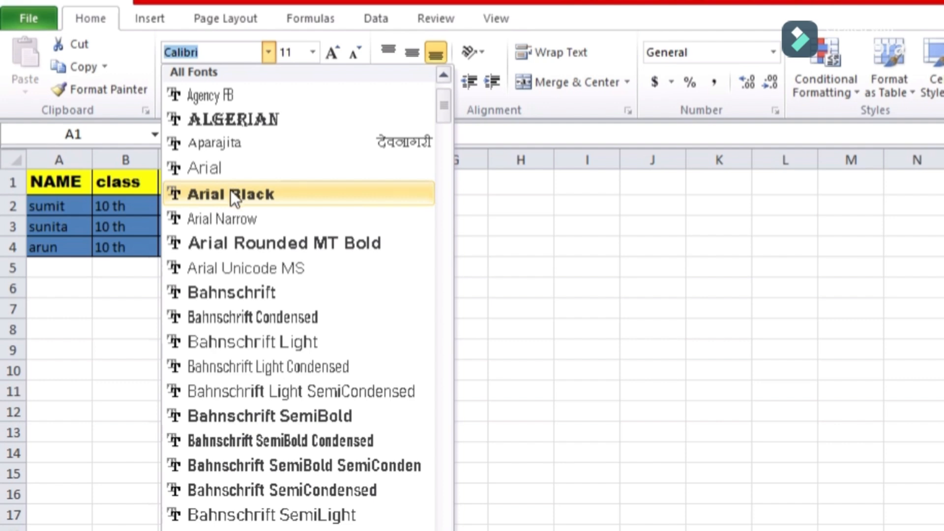
pyautogui.click(231, 194)
pyautogui.click(245, 272)
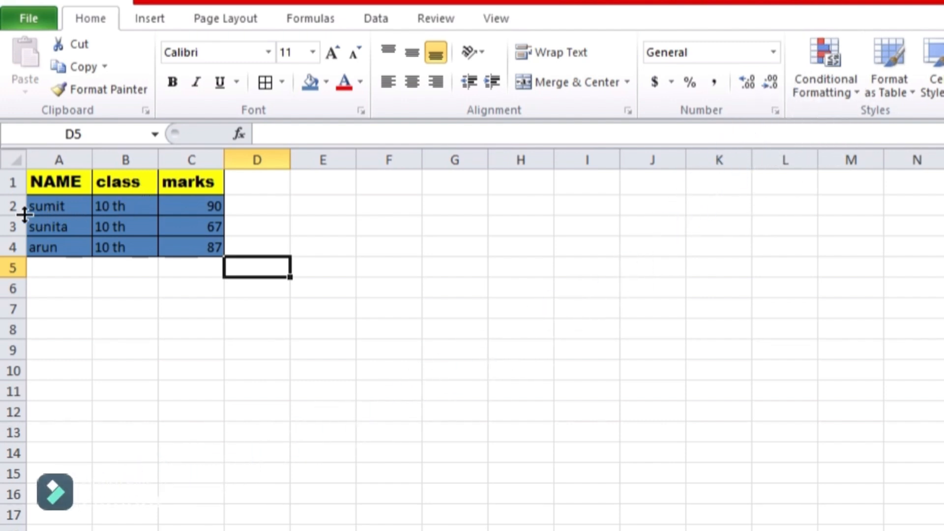
# - Switch the font of data cells A2:C4 to Bodoni MT
pyautogui.moveTo(33, 203); pyautogui.dragTo(174, 247)
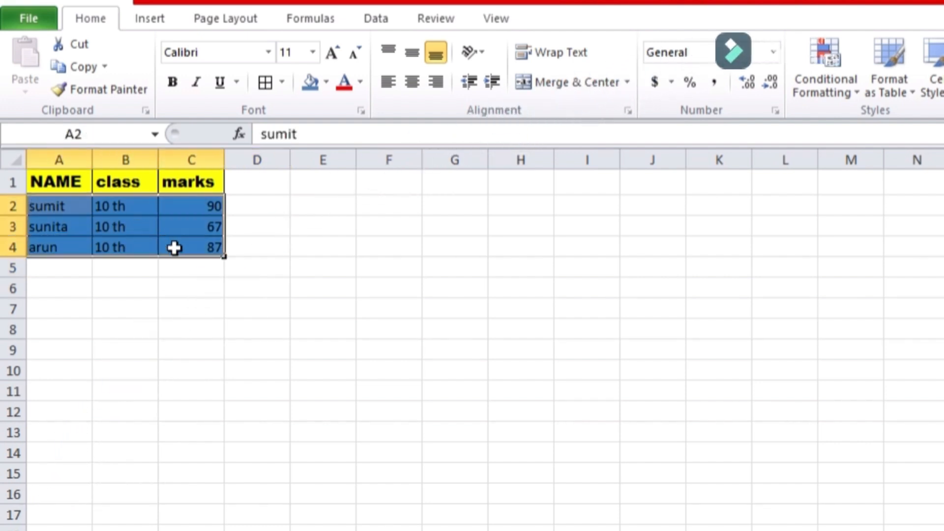
pyautogui.click(267, 60)
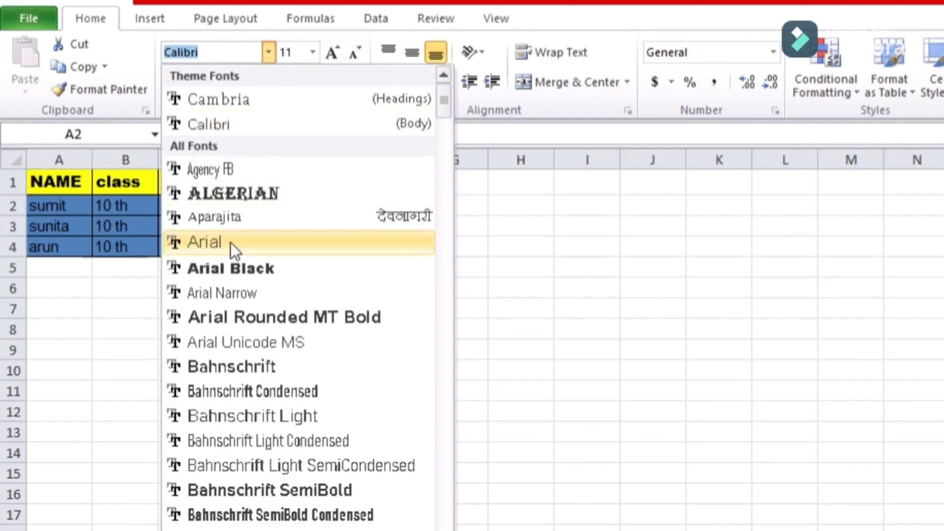
pyautogui.scroll(-4, 231, 271)
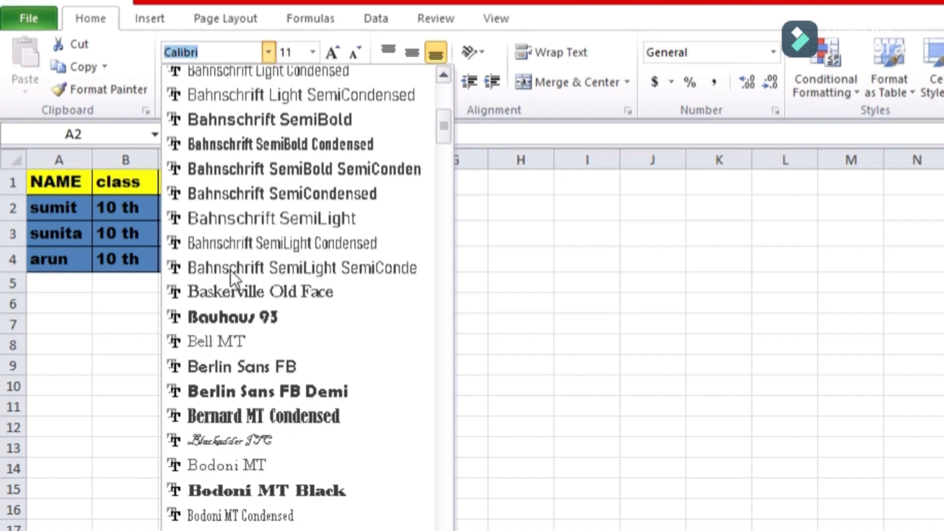
pyautogui.scroll(-3, 231, 275)
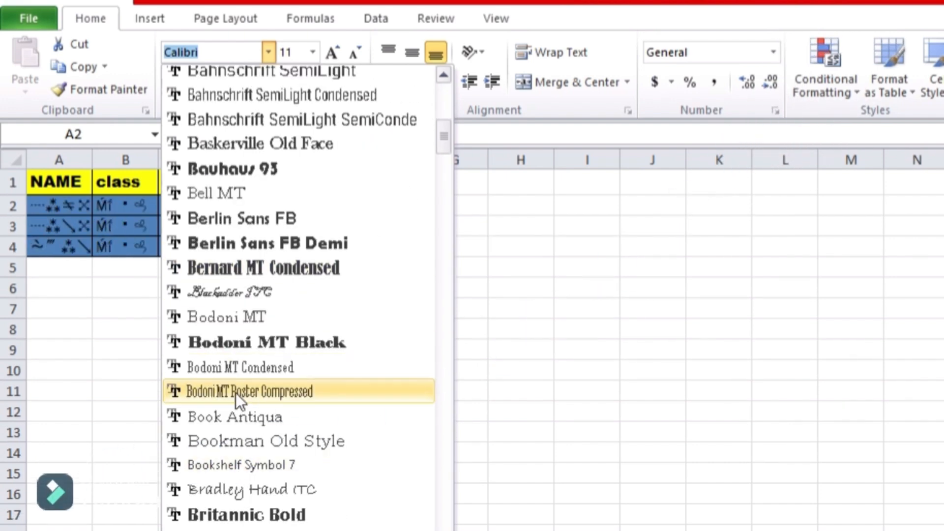
pyautogui.click(232, 315)
pyautogui.click(266, 303)
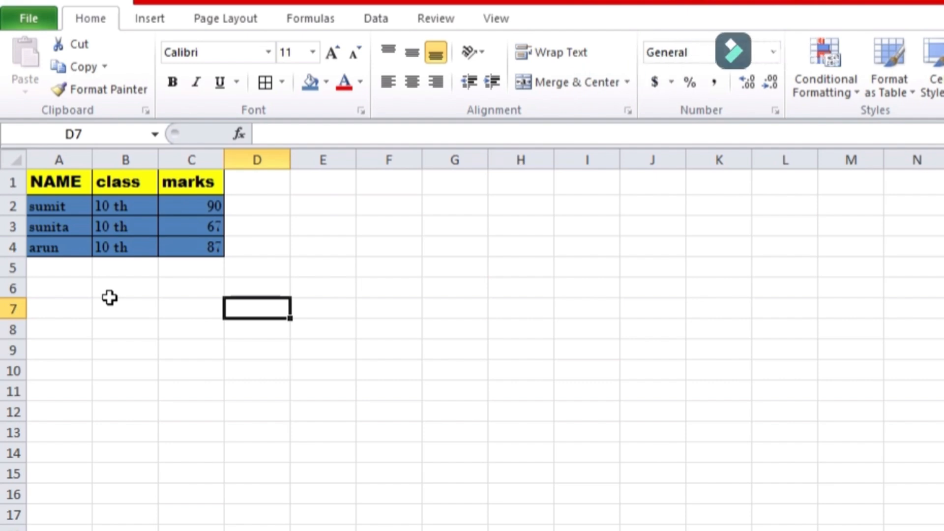
pyautogui.scroll(-1, 109, 297)
pyautogui.scroll(1, 109, 298)
# - Replace the first student's name in A2 with their full first and last name
pyautogui.click(69, 206)
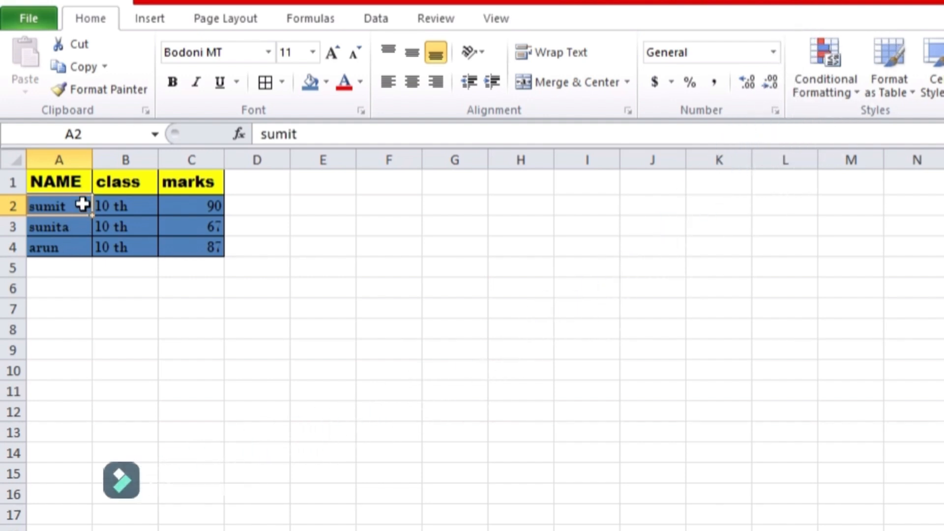
pyautogui.write('a')
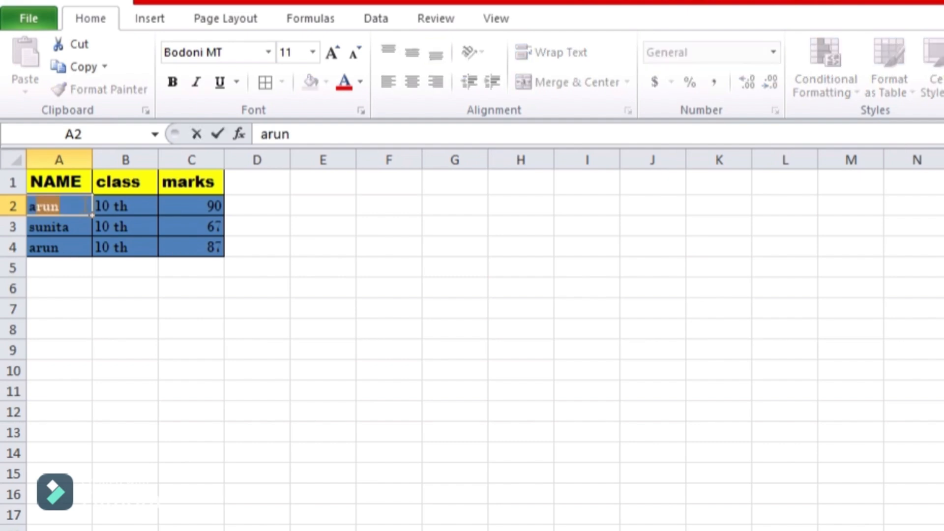
pyautogui.press('BackSpace')
pyautogui.press('BackSpace')
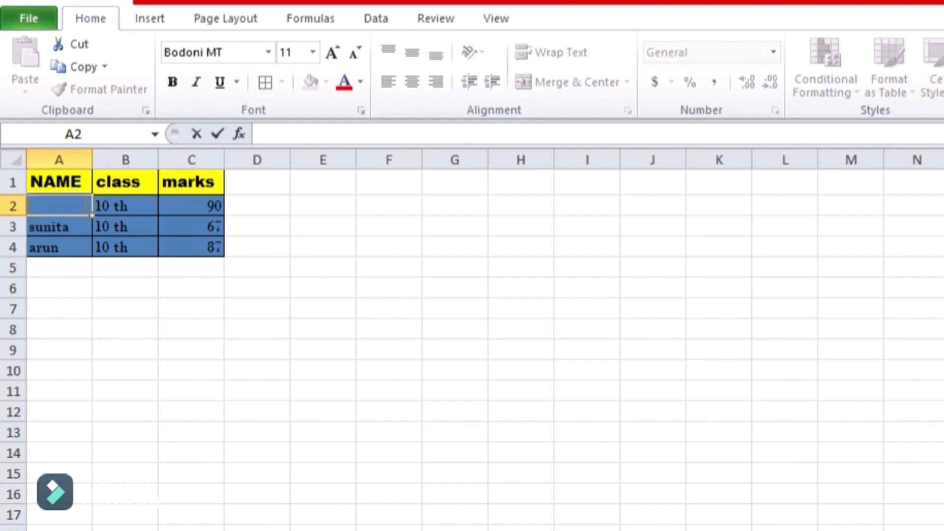
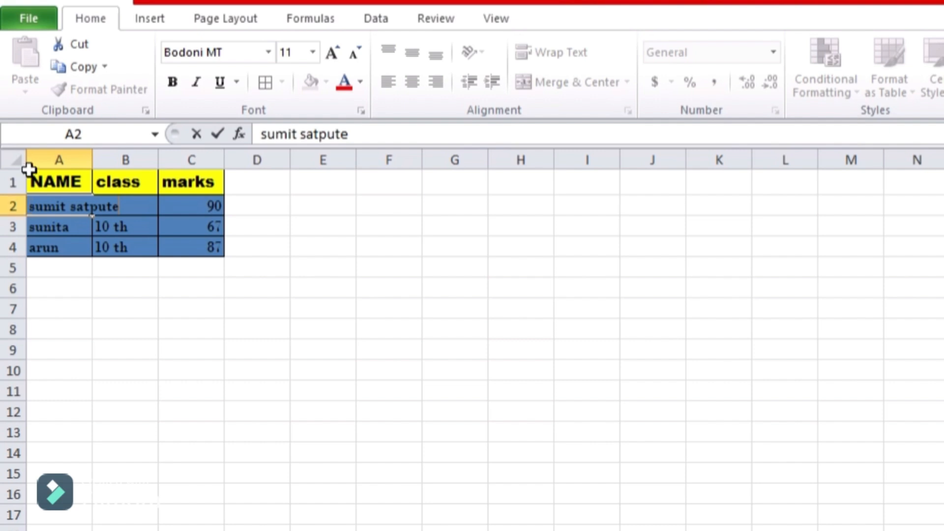
# - Drag column A's border wider so the full name in A2 displays completely
pyautogui.moveTo(28, 175); pyautogui.dragTo(191, 245)
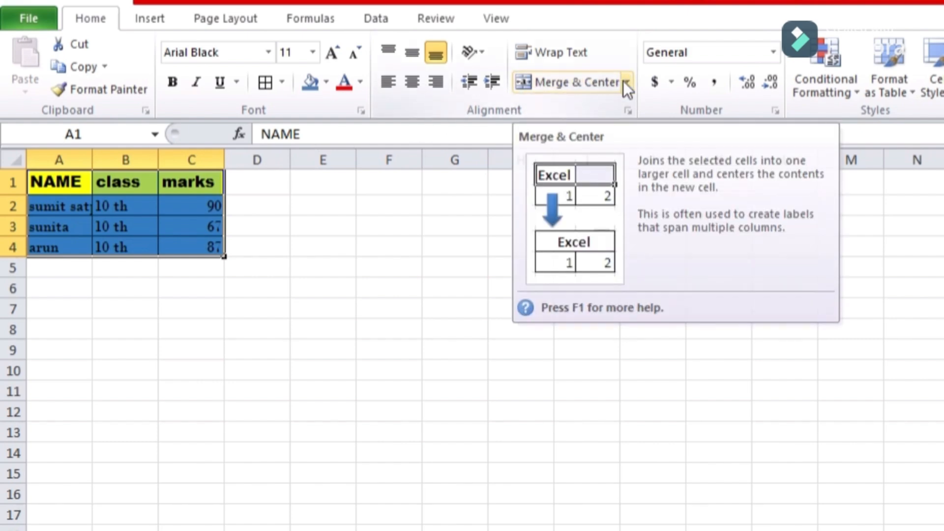
pyautogui.click(626, 87)
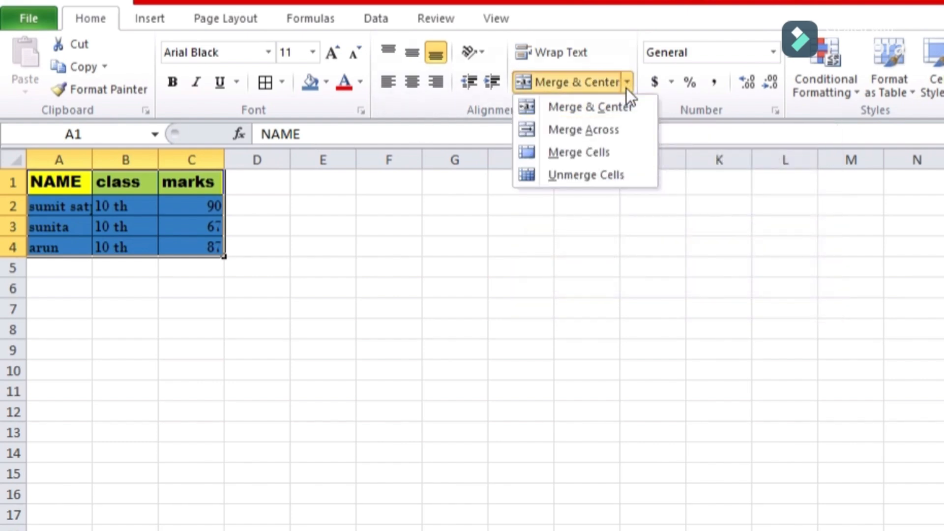
pyautogui.click(627, 87)
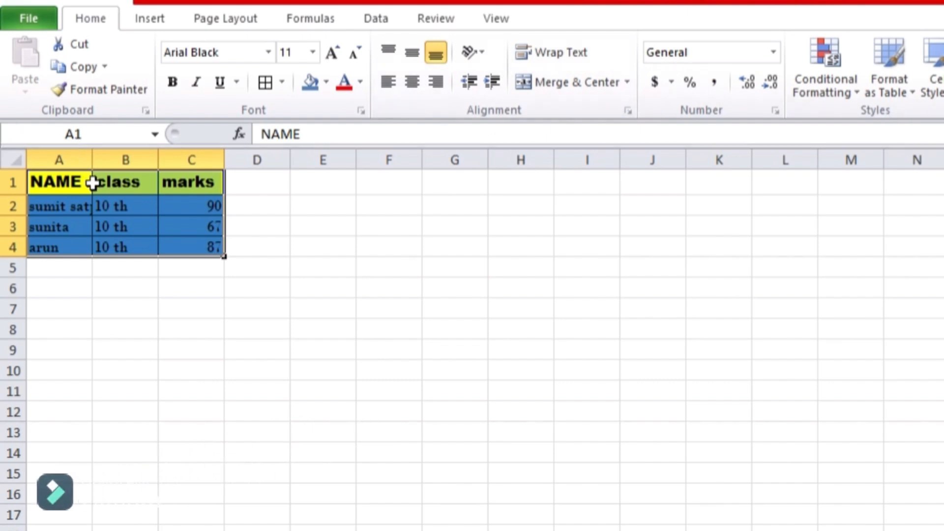
pyautogui.moveTo(92, 158); pyautogui.dragTo(123, 158)
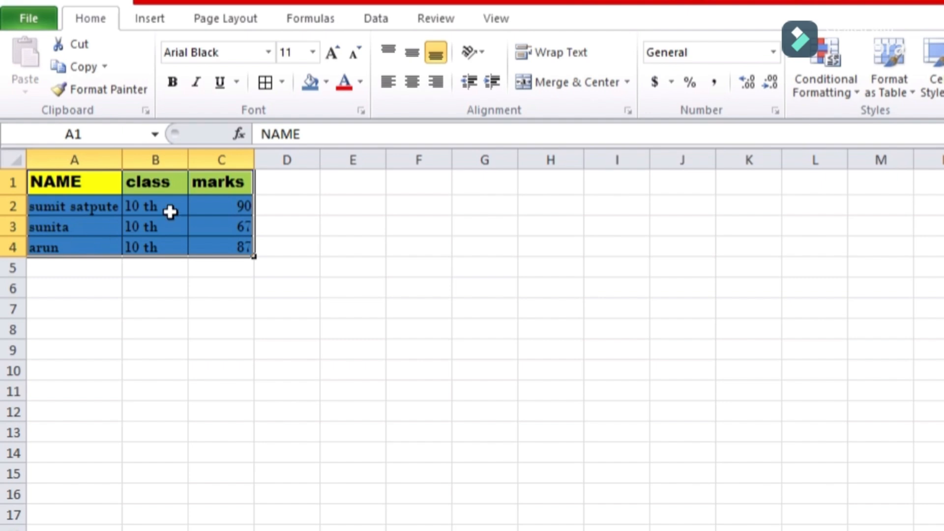
pyautogui.click(260, 283)
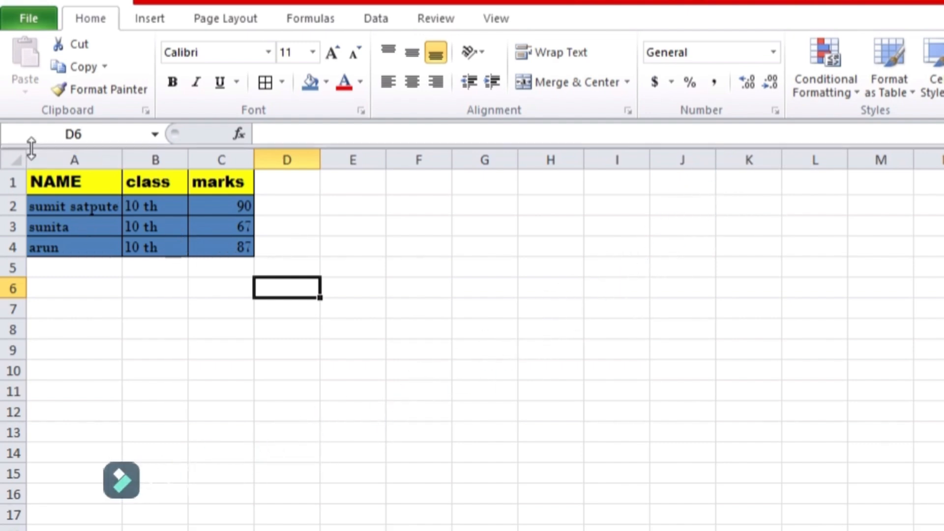
# - Open the Save As dialog for Book1 with F12 after backing out of the File view
pyautogui.click(22, 20)
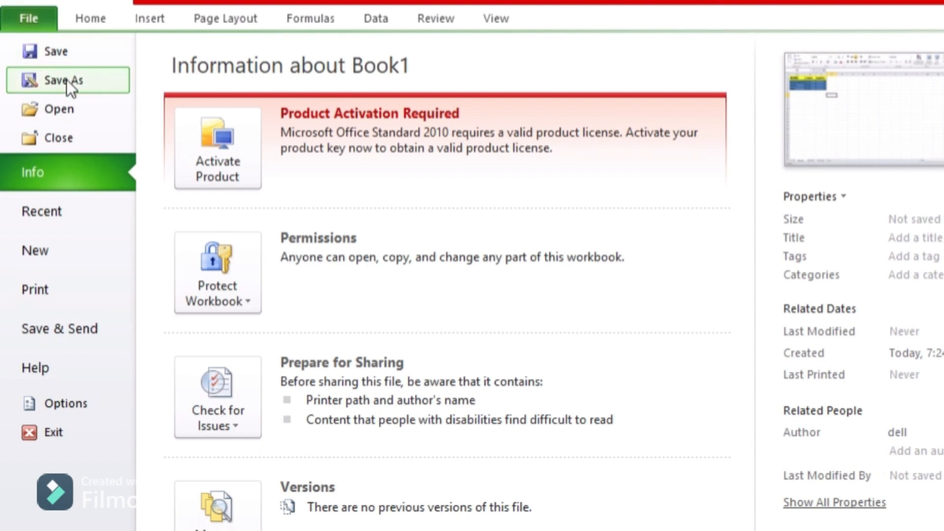
pyautogui.press('Escape')
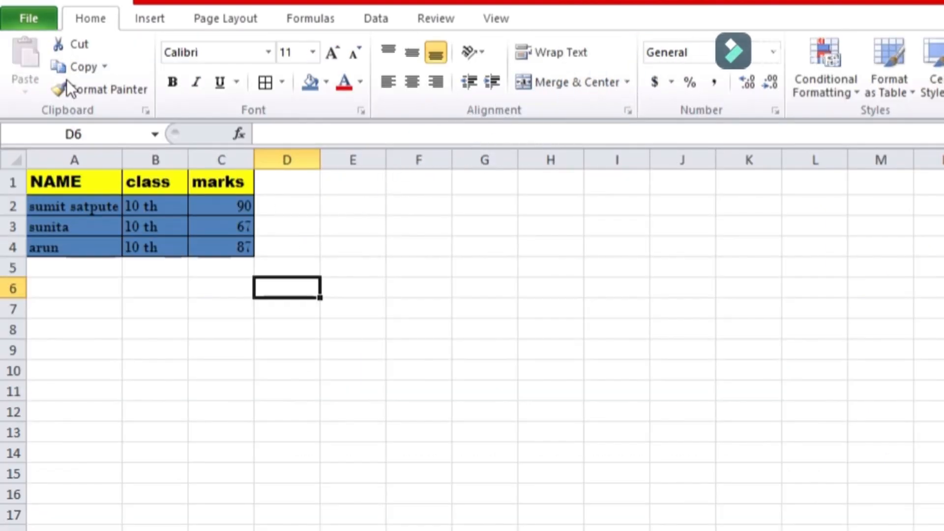
pyautogui.press('F12')
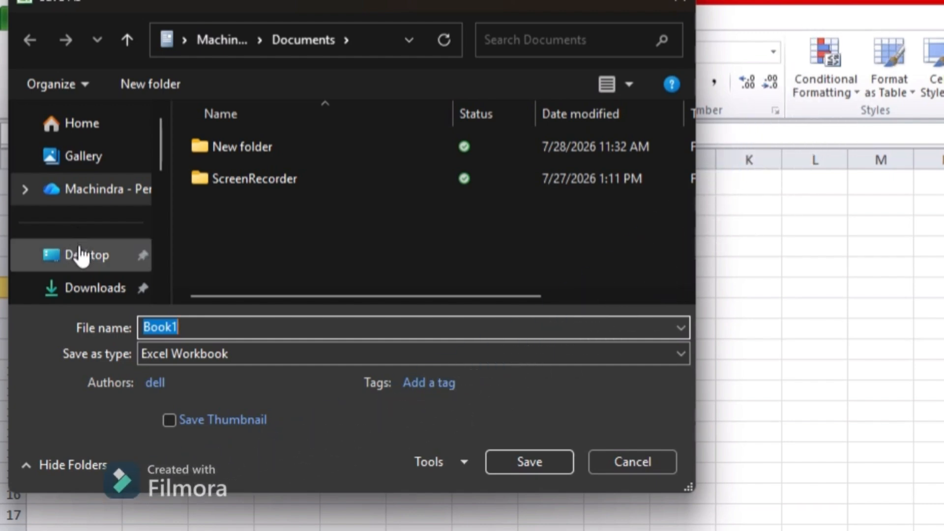
# - Replace the default name Book1 with 'student' and save the workbook to the Desktop
pyautogui.click(81, 255)
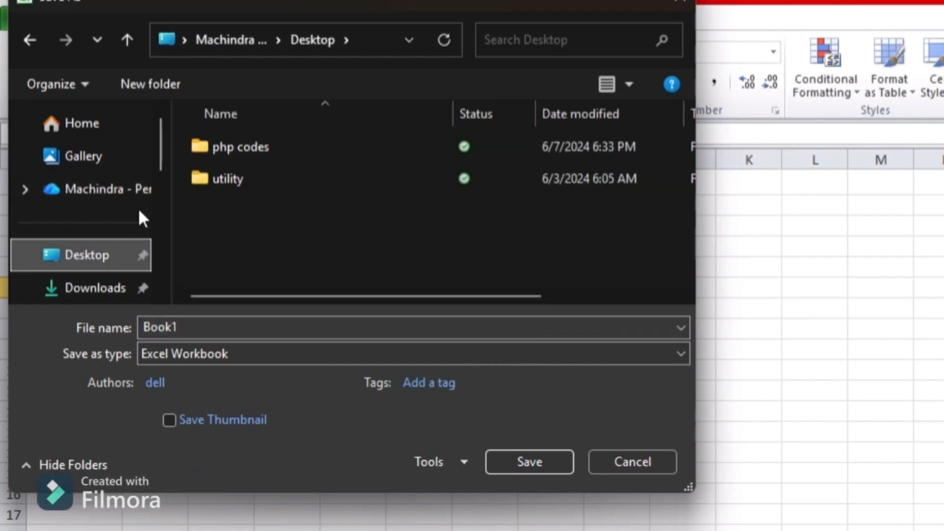
pyautogui.doubleClick(222, 327)
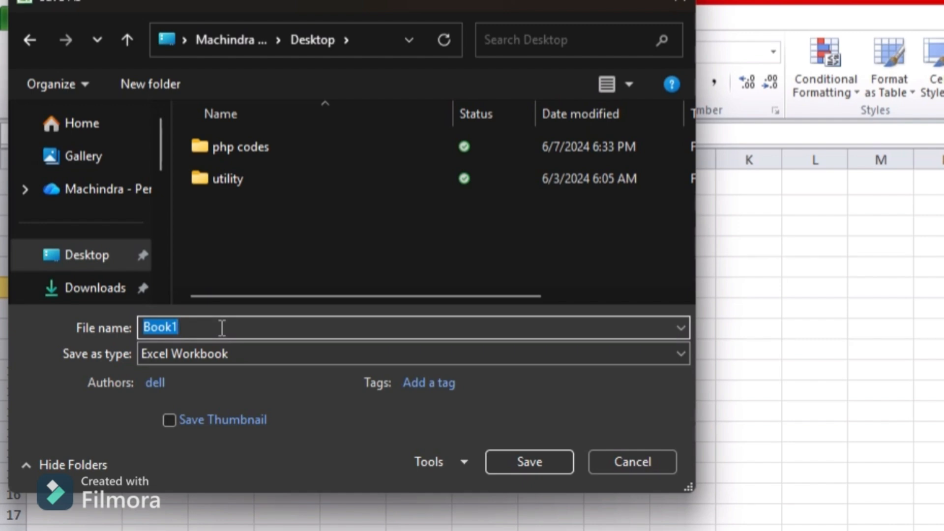
pyautogui.press('BackSpace')
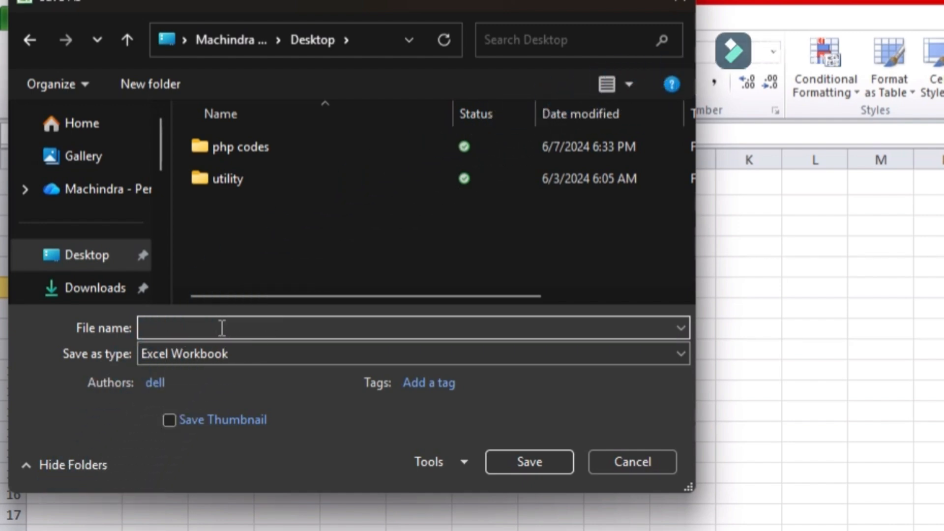
pyautogui.write('st')
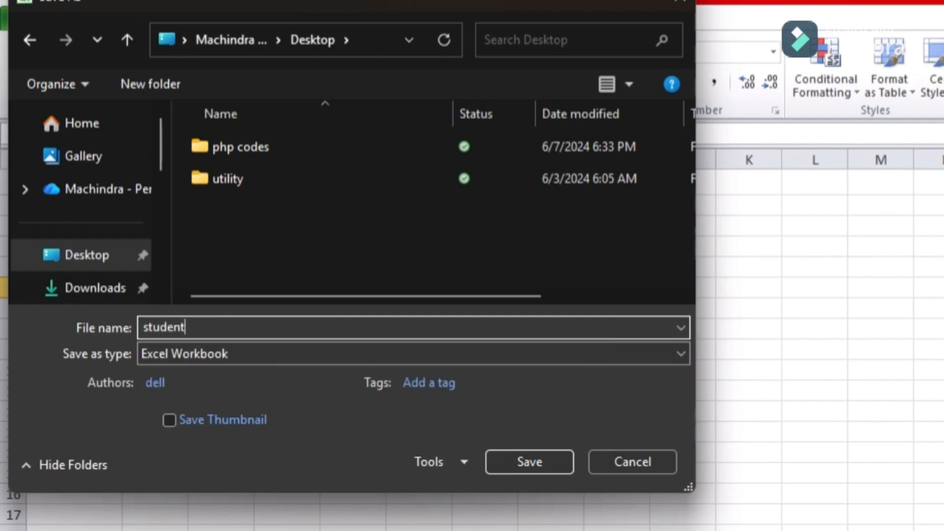
pyautogui.write('udent.')
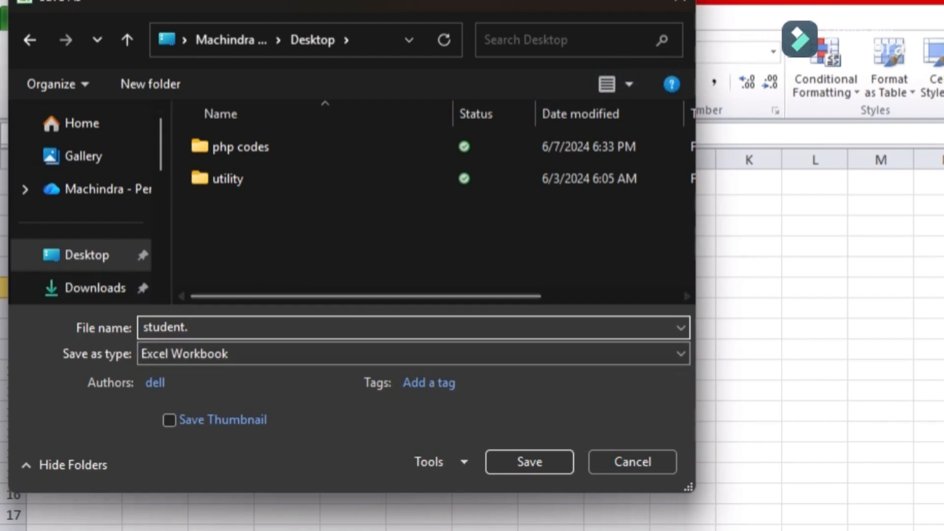
pyautogui.click(525, 471)
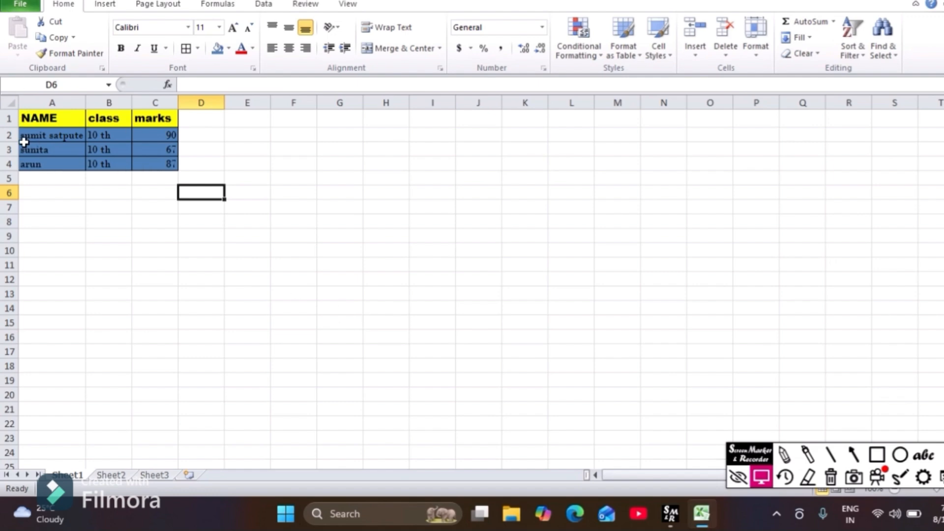
# - Apply bold to the three student rows A2:C4, then deselect by clicking empty cell E8
pyautogui.moveTo(81, 138); pyautogui.dragTo(143, 166)
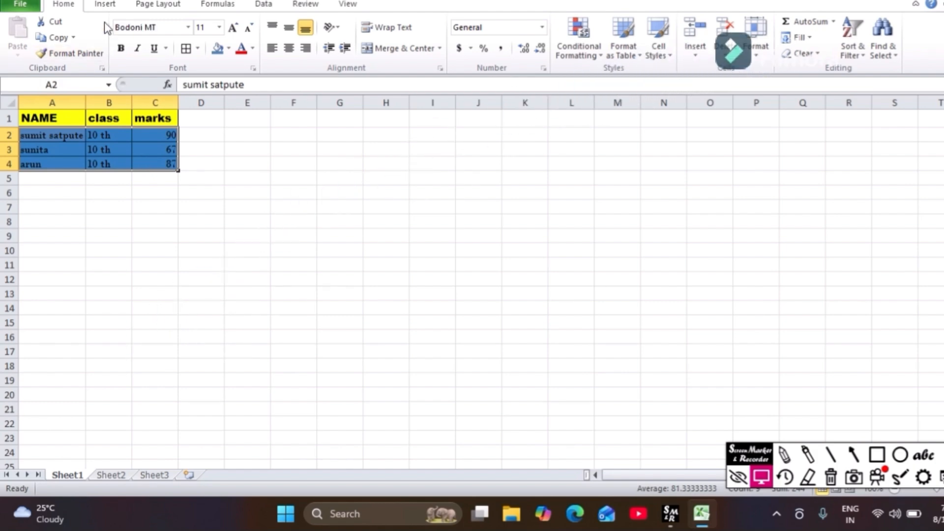
pyautogui.click(121, 50)
pyautogui.click(196, 164)
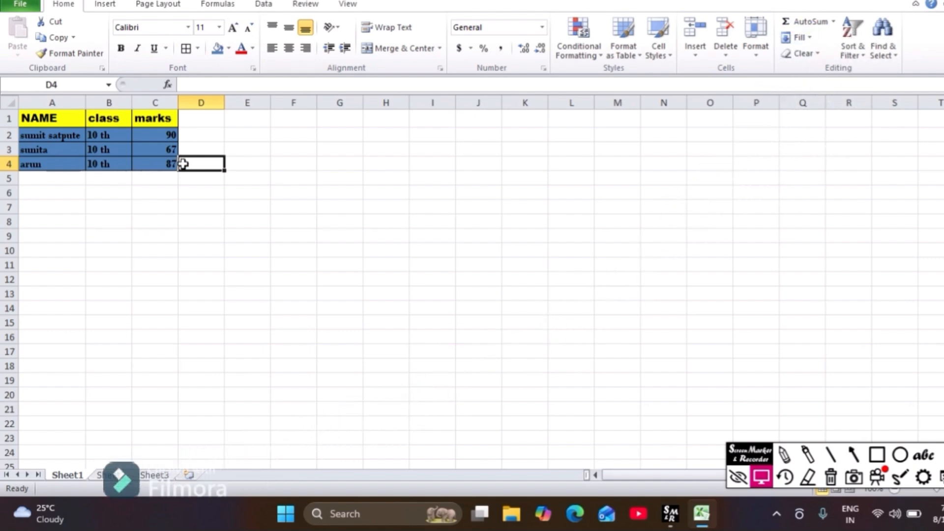
pyautogui.click(256, 223)
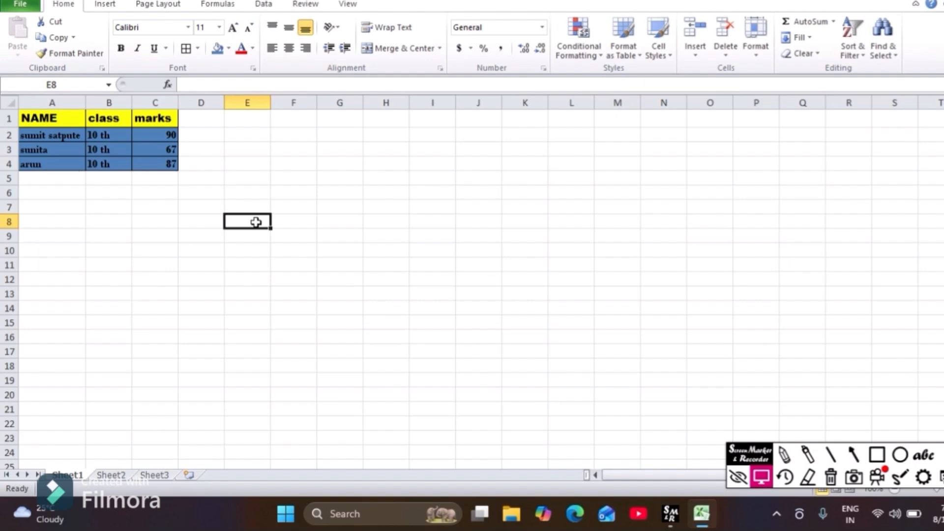